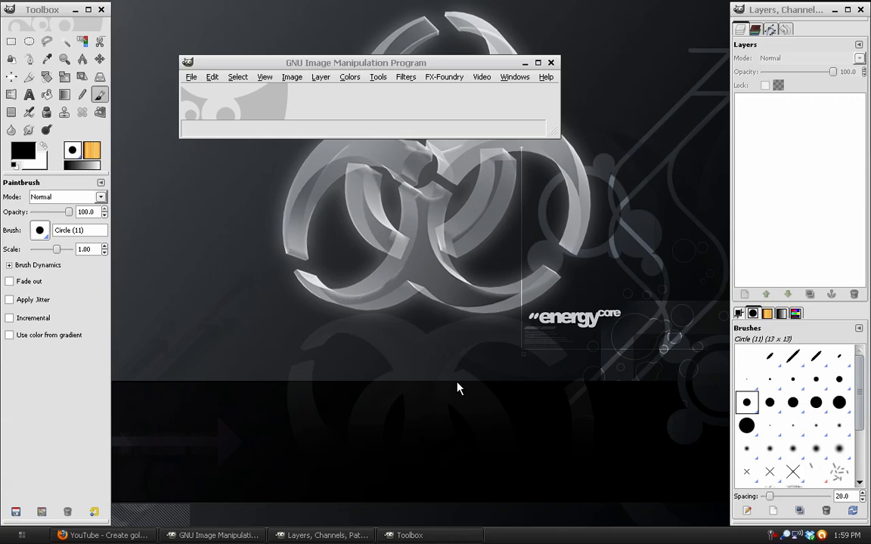
- Bring the Firefox YouTube page for the gold jewelry text tutorial to the front
left_click(102, 535)
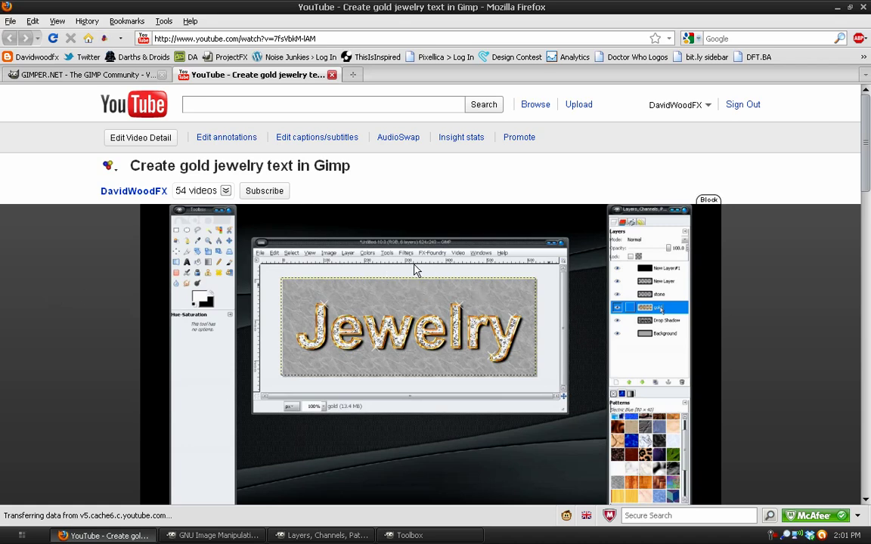
- Bring GIMP forward, browse File > Create > Logos without choosing one, and reposition the window
left_click(213, 535)
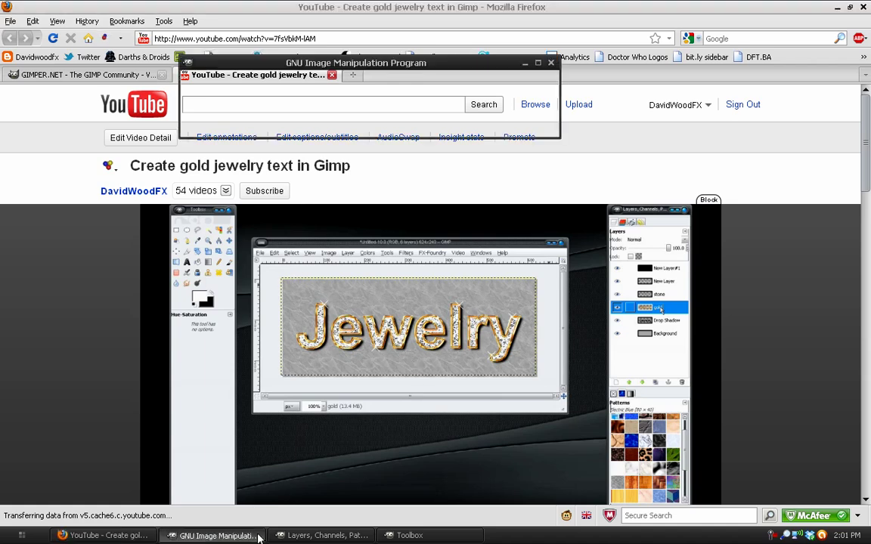
left_click(191, 77)
mouse_move(311, 109)
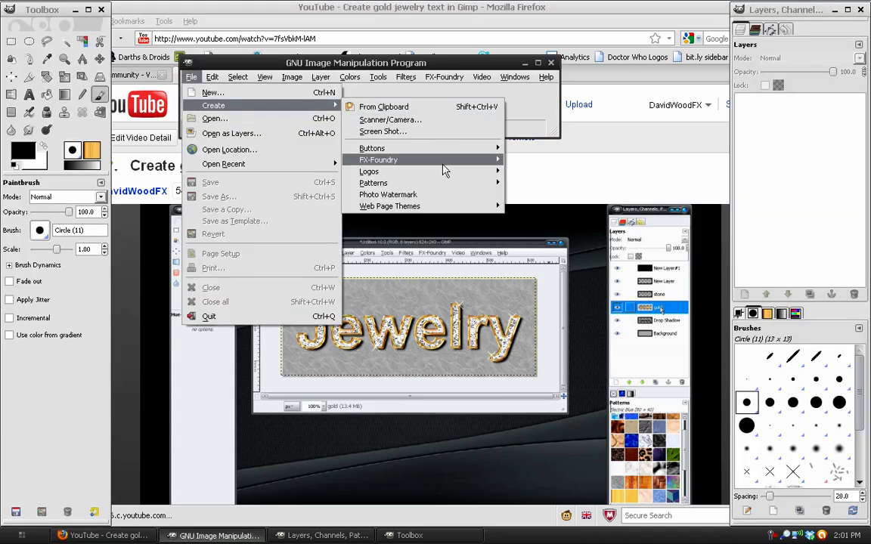
mouse_move(461, 171)
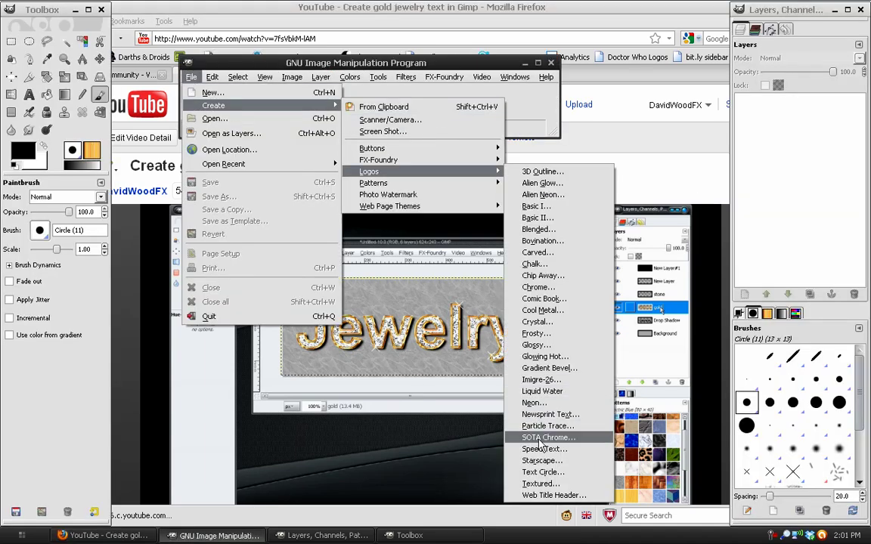
left_click(378, 77)
left_click(309, 66)
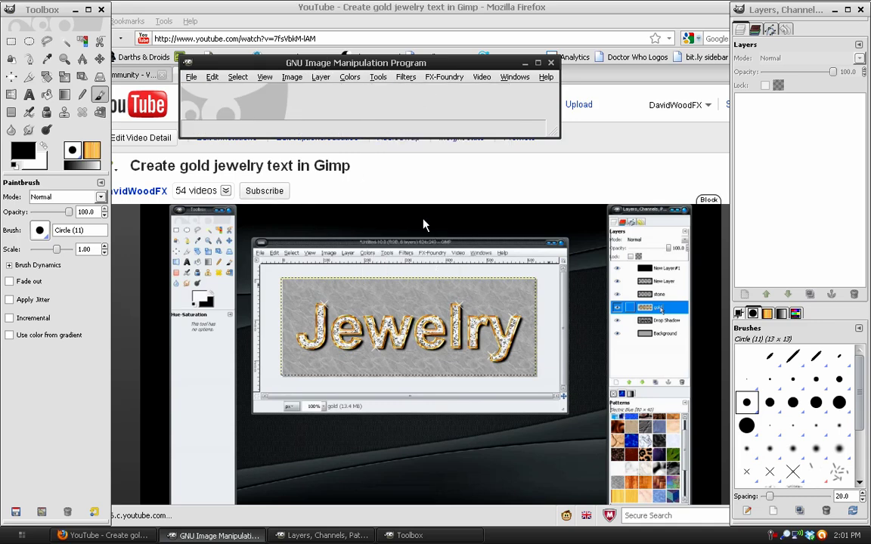
left_click_drag(264, 65, 282, 68)
- Create a new 640x400 image and enlarge its window to show the whole canvas
left_click(159, 77)
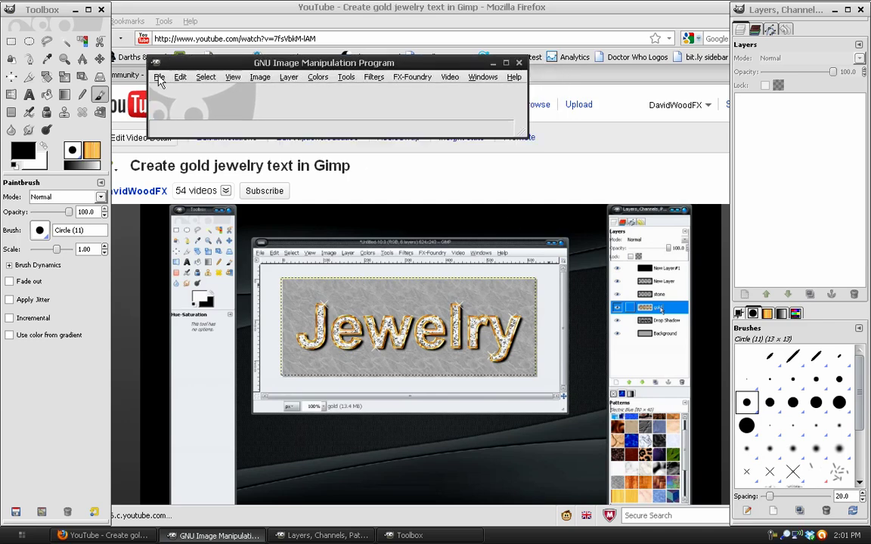
left_click(181, 92)
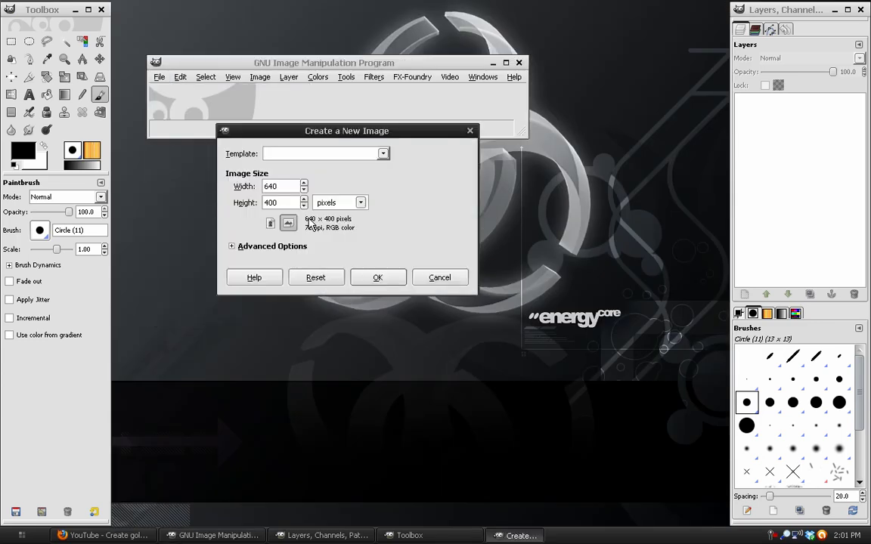
left_click(386, 277)
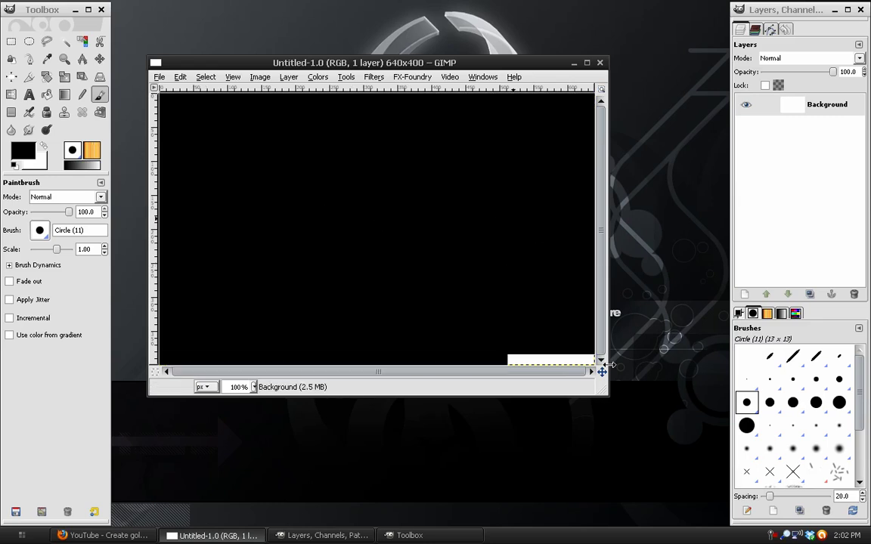
left_click_drag(602, 372, 635, 416)
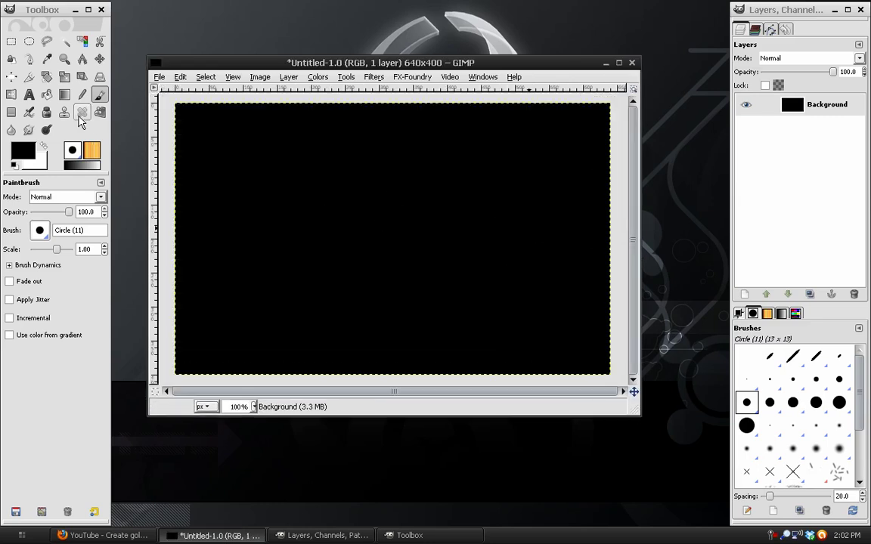
- Paint a thick white squiggle on the black canvas with the Circle (21) Paintbrush
left_click(105, 94)
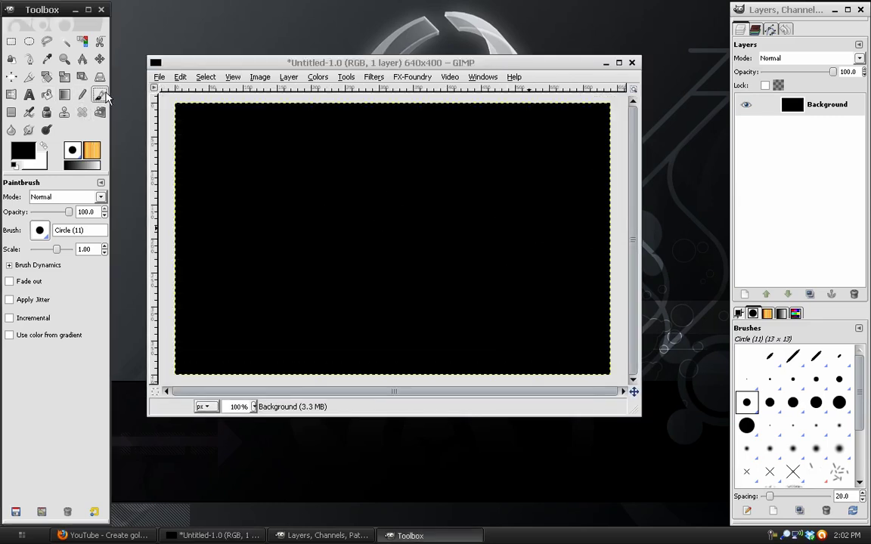
left_click(42, 148)
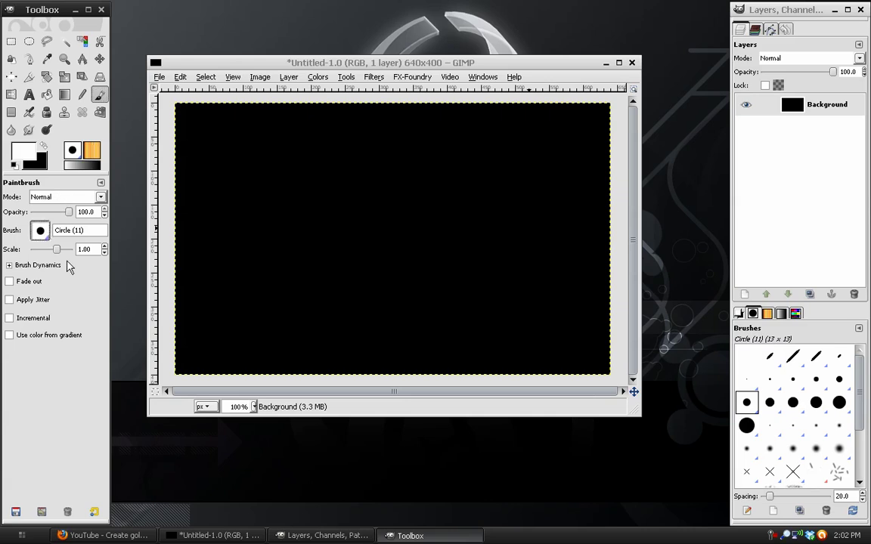
left_click(41, 231)
left_click(94, 286)
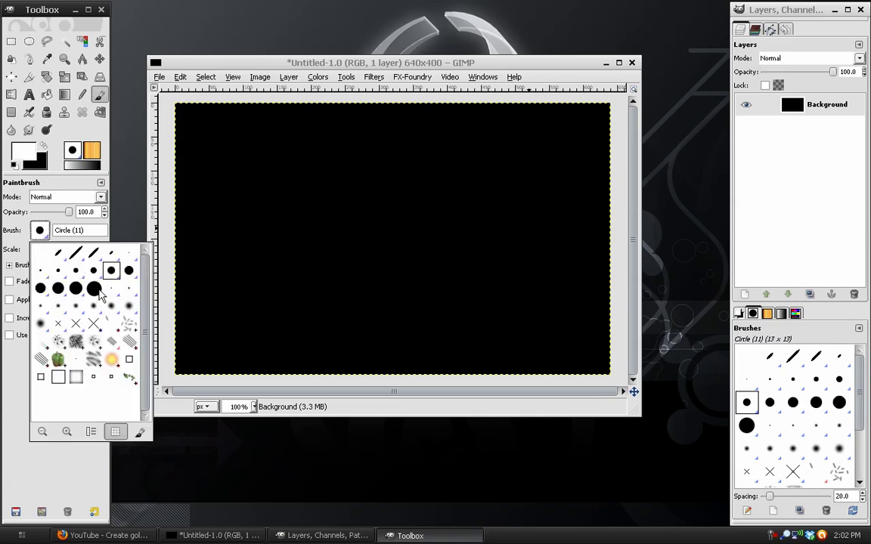
mouse_move(454, 151)
left_mouse_down()
mouse_move(382, 248)
mouse_move(271, 272)
left_mouse_up()
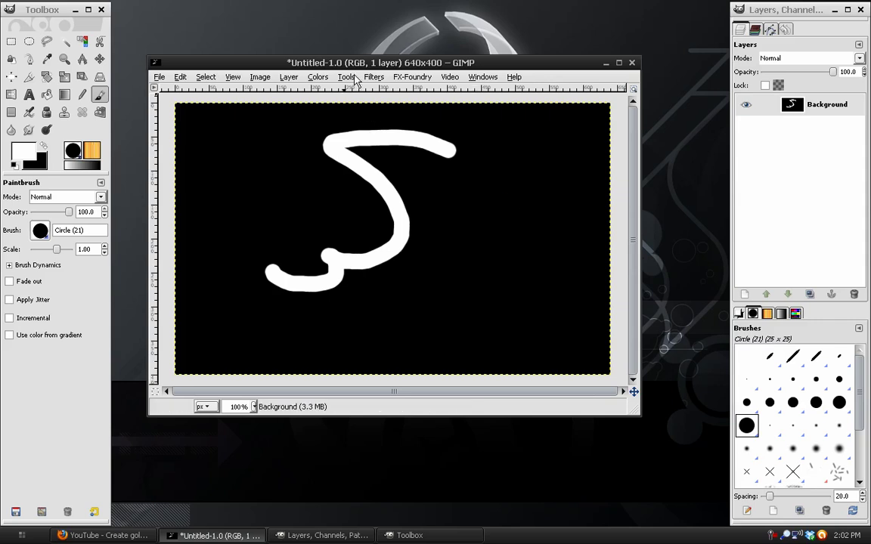
left_click_drag(323, 65, 342, 60)
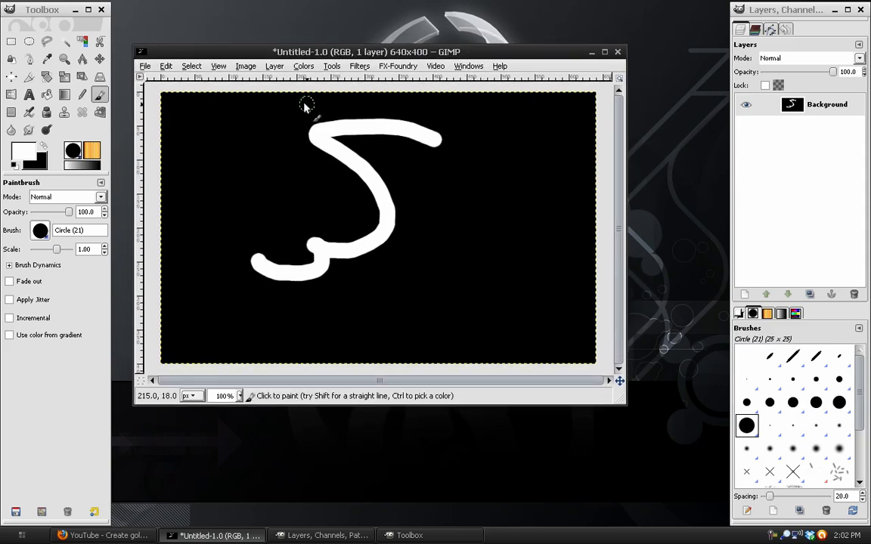
- Convert the squiggle image to grayscale via the Image menu
left_click(246, 67)
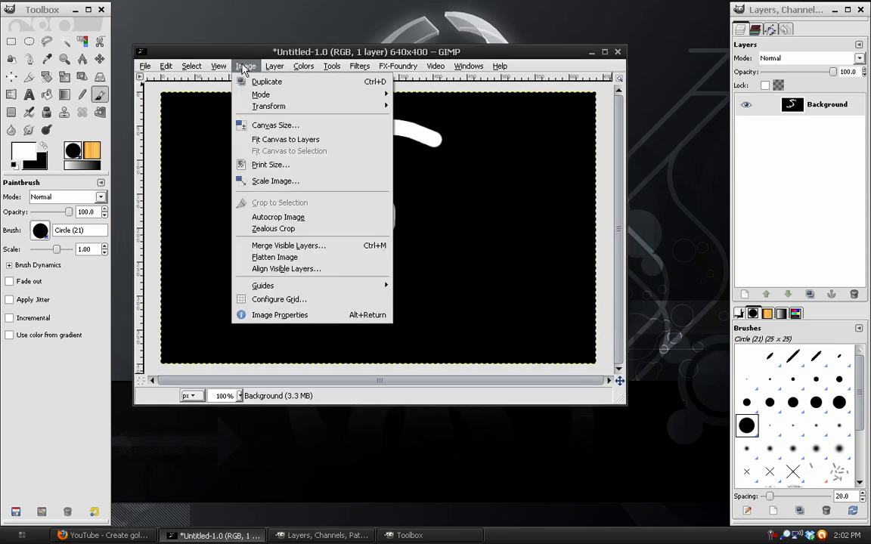
mouse_move(346, 95)
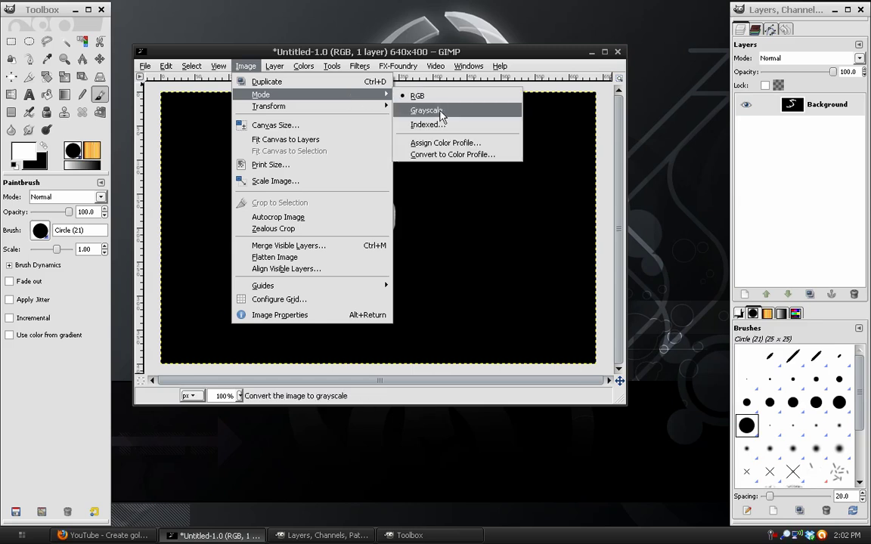
left_click(440, 112)
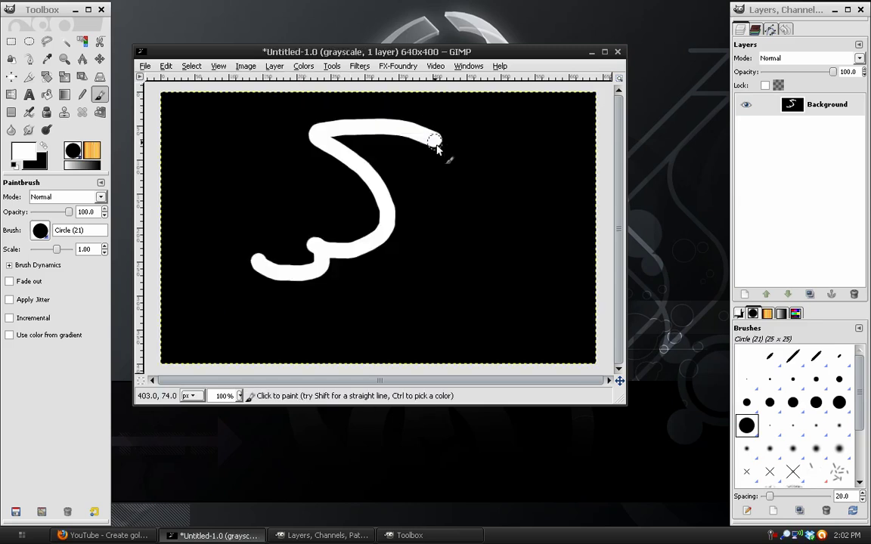
- In the Channels dialog, duplicate the Gray channel to create Gray Channel Copy
left_click(754, 31)
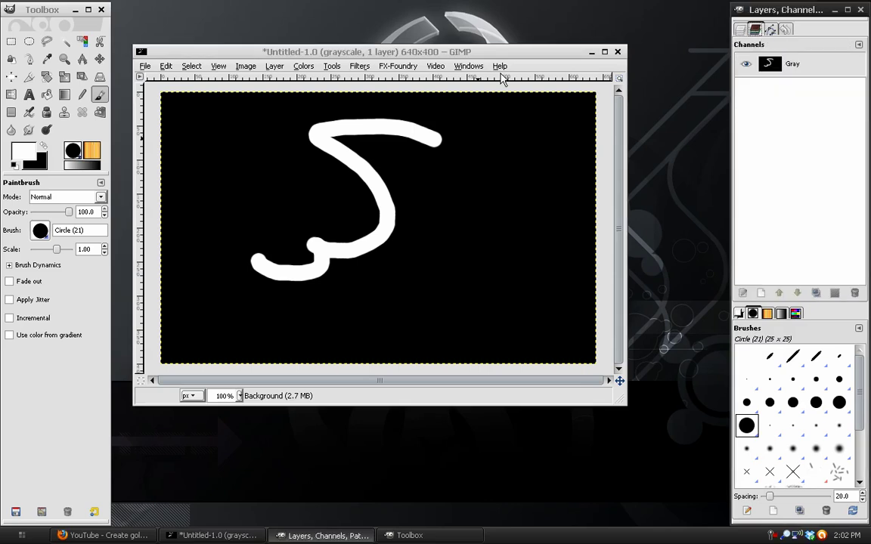
left_click(466, 66)
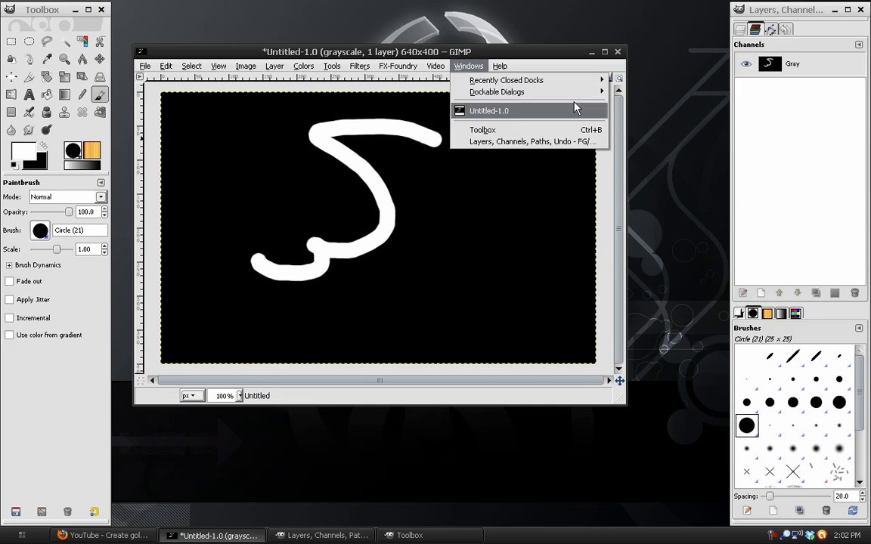
mouse_move(591, 92)
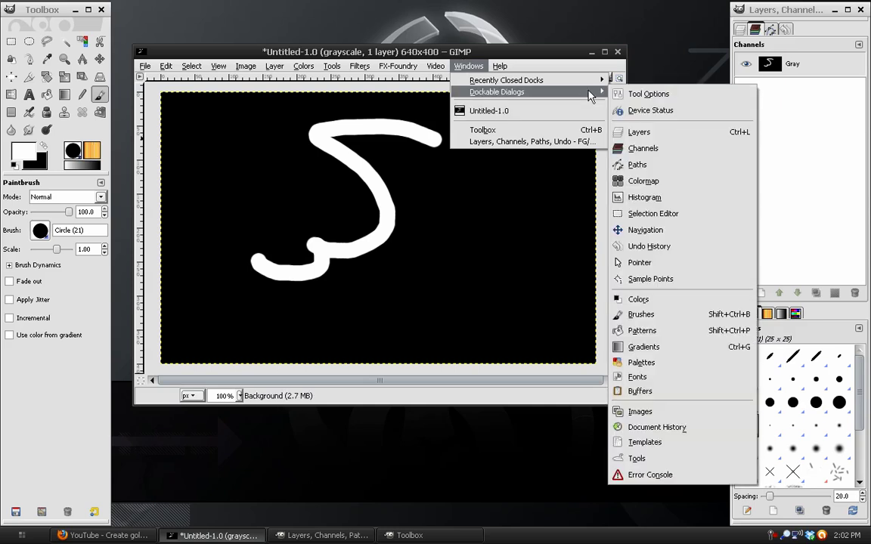
left_click(653, 148)
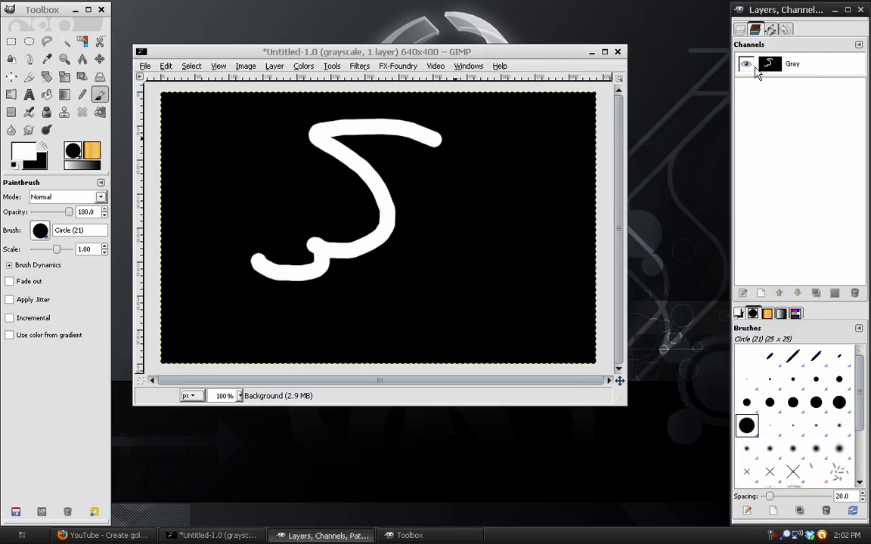
left_click(813, 72)
right_click(814, 73)
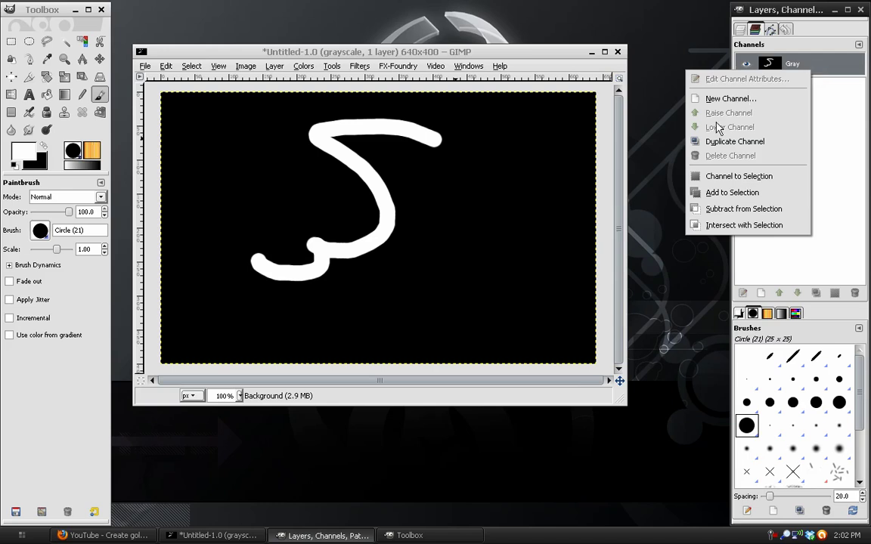
left_click(726, 142)
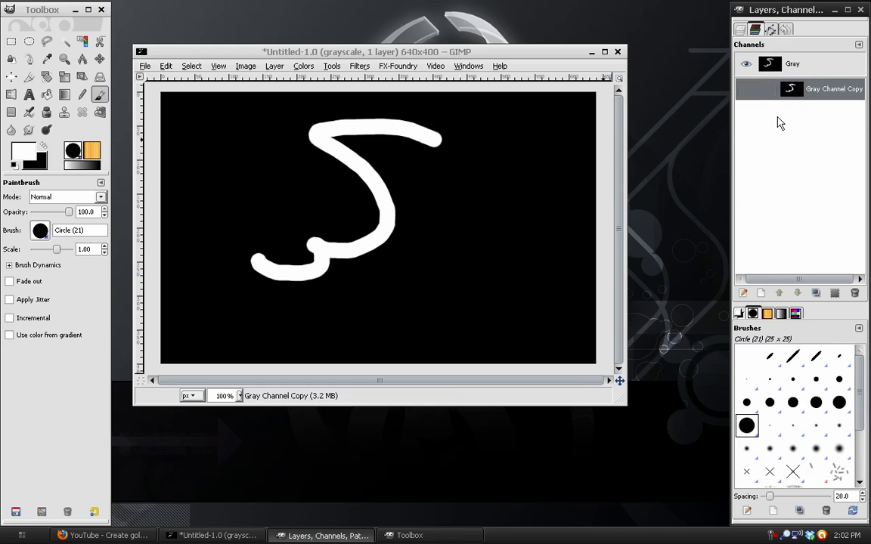
- Open Filters > Decor > Stencil Chrome for the squiggle image
left_click(741, 31)
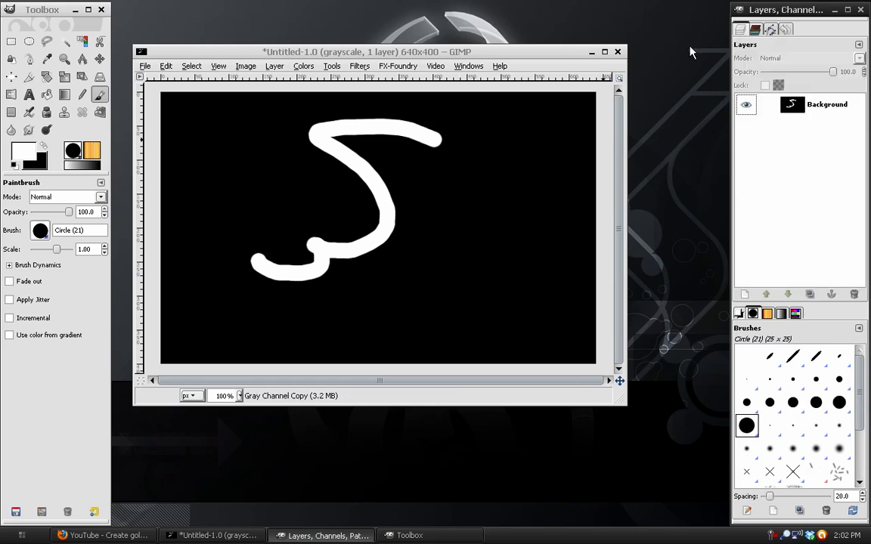
left_click(323, 48)
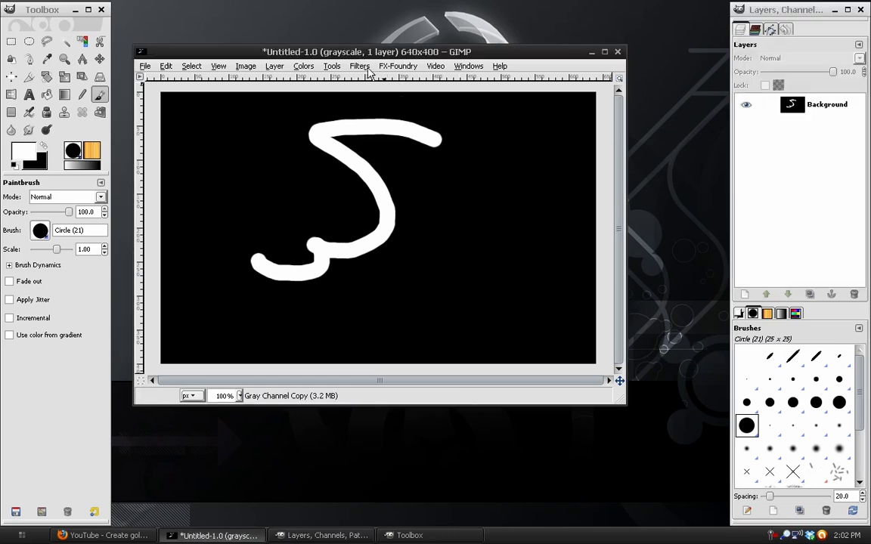
left_click(360, 67)
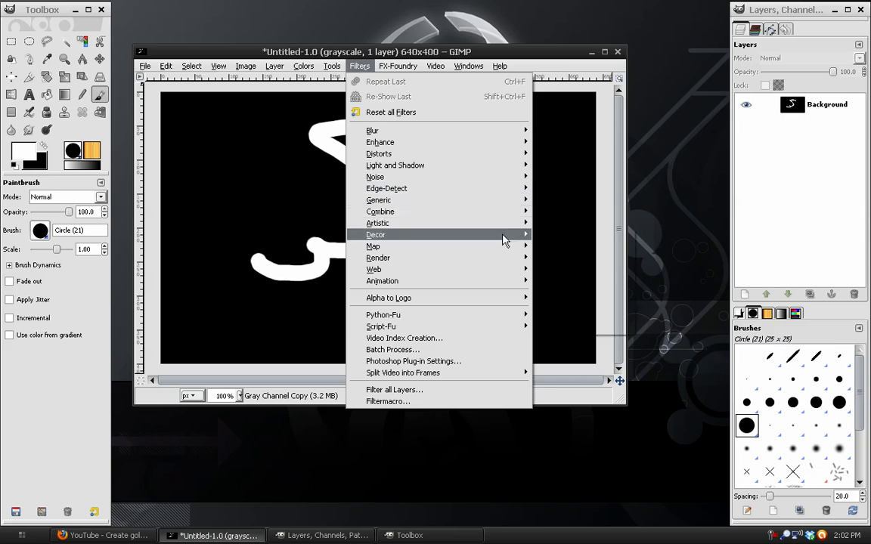
mouse_move(519, 239)
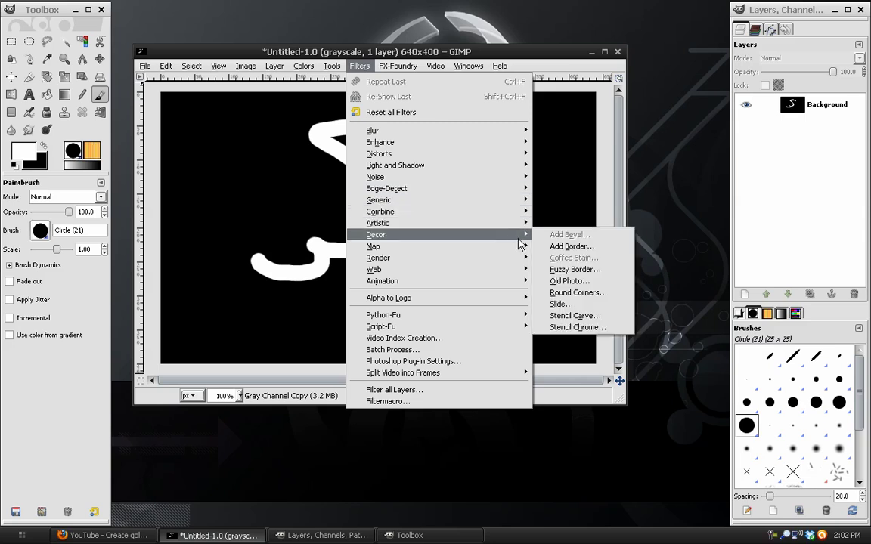
left_click(575, 337)
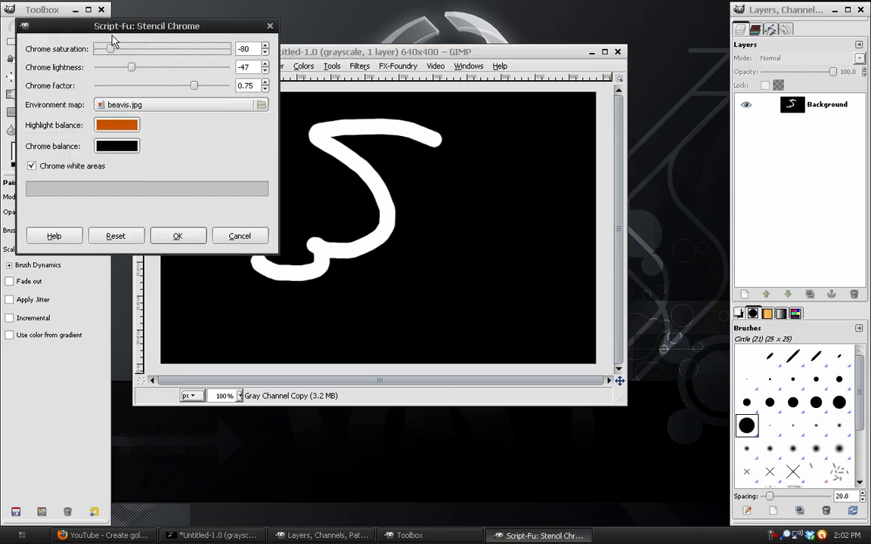
left_click_drag(102, 29, 539, 69)
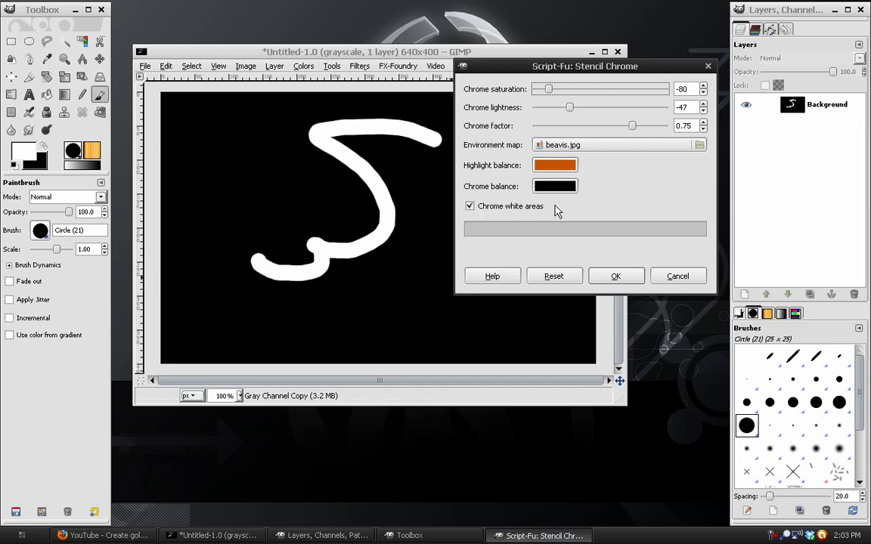
- Keep Chrome white areas checked, set chrome factor to 0.60, and apply Stencil Chrome
left_click(470, 206)
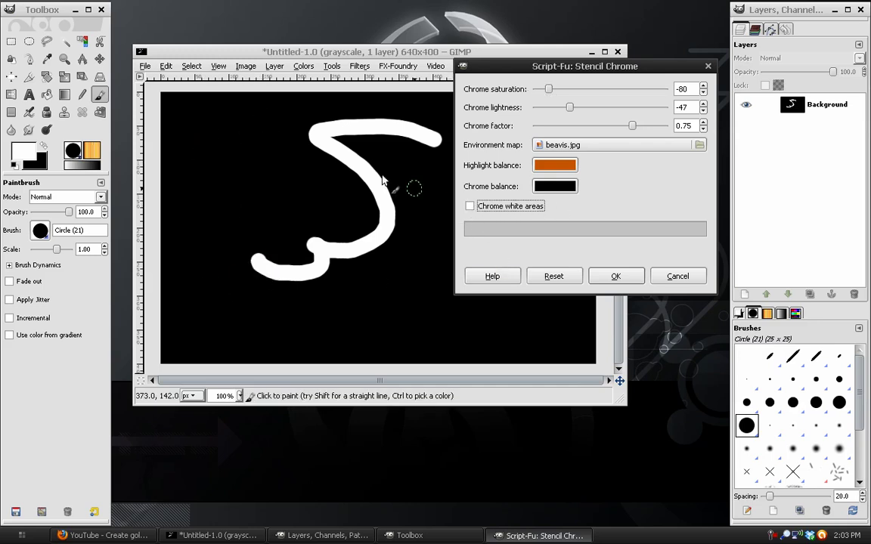
left_click(468, 207)
left_click_drag(561, 67, 533, 56)
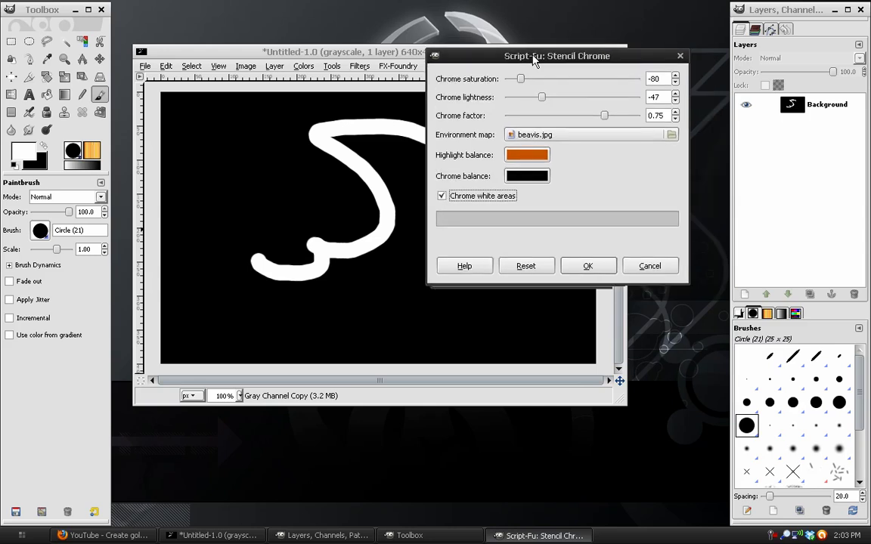
left_click(530, 116)
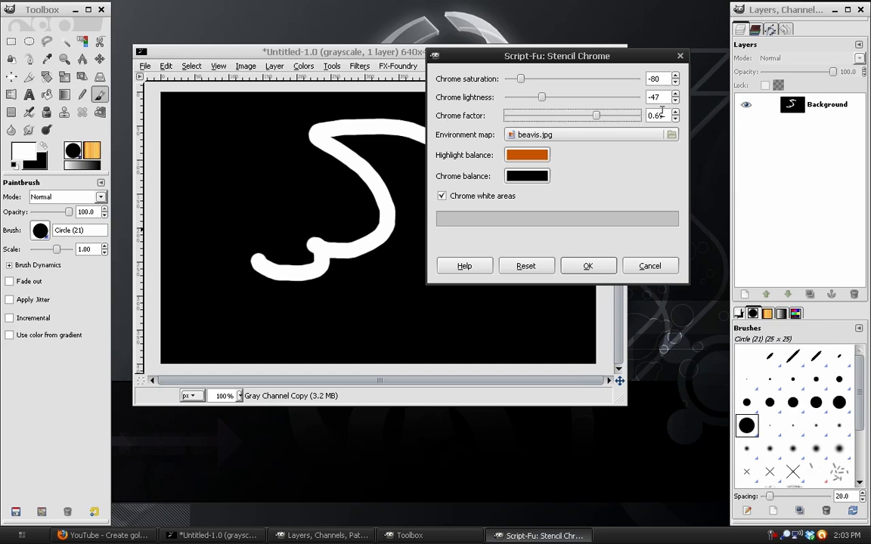
left_click_drag(662, 115, 655, 115)
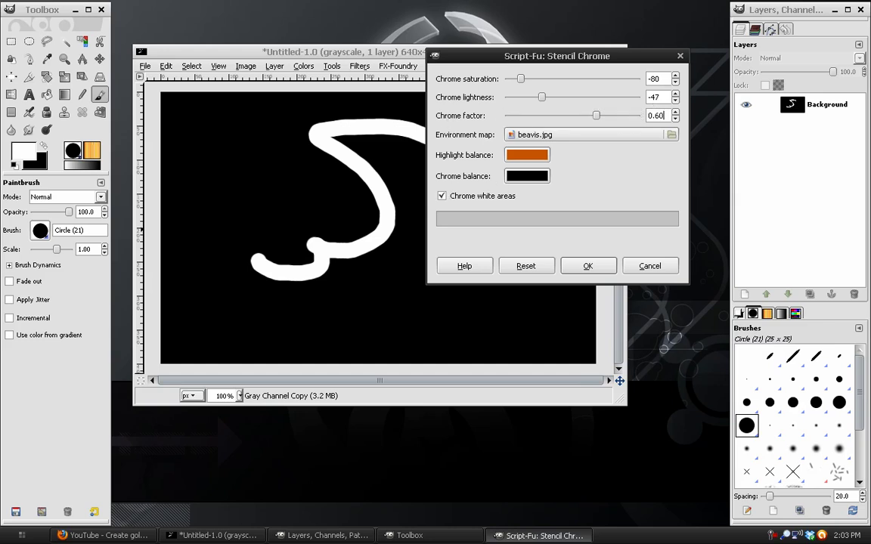
type("60")
left_click(587, 266)
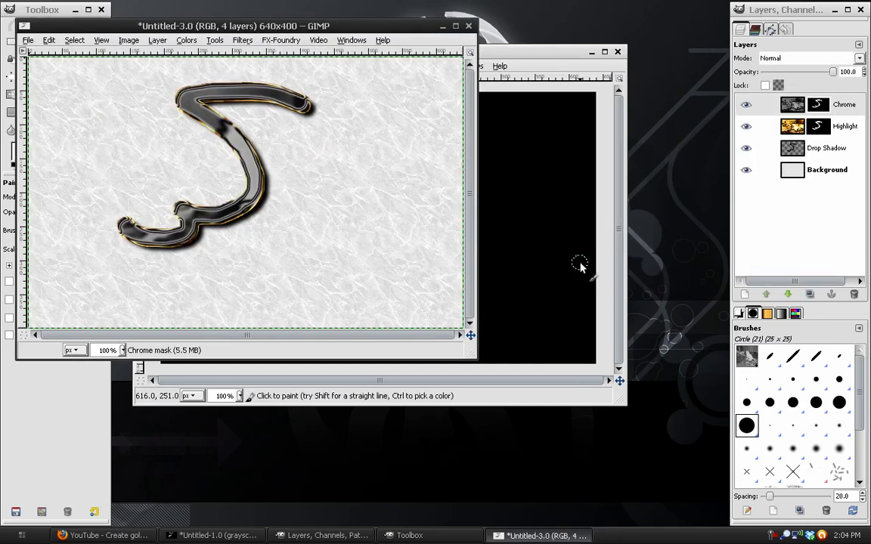
left_click_drag(217, 29, 352, 38)
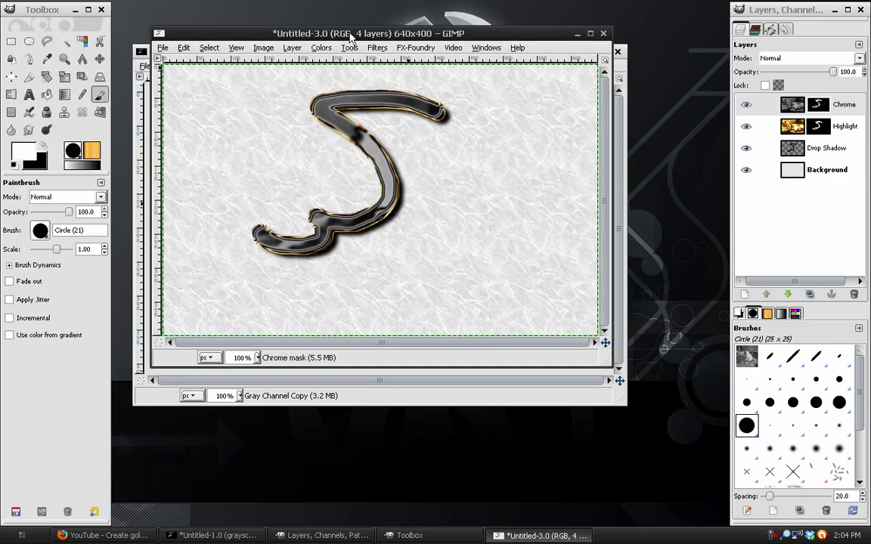
left_click(163, 48)
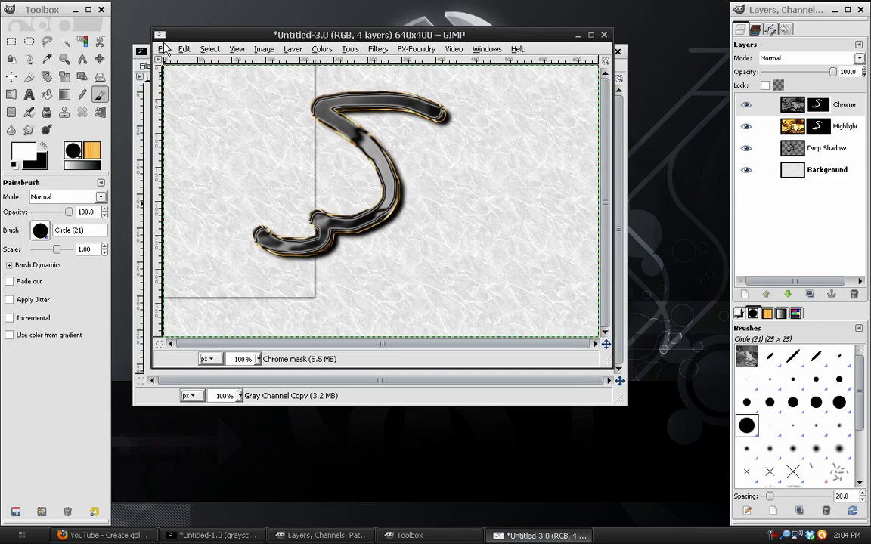
- Generate a SOTA Chrome logo reading GIMP in RoostHeavy at 150 px and select its Chrome layer
mouse_move(294, 81)
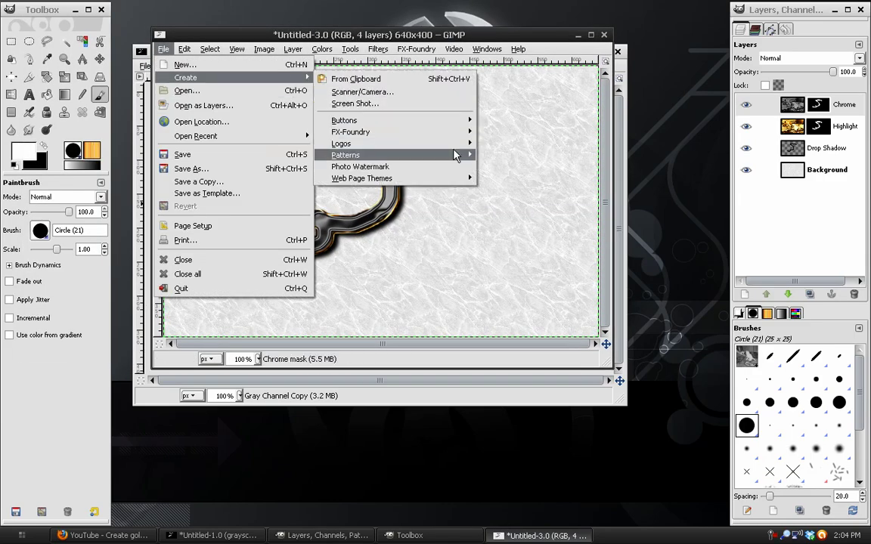
left_click(403, 204)
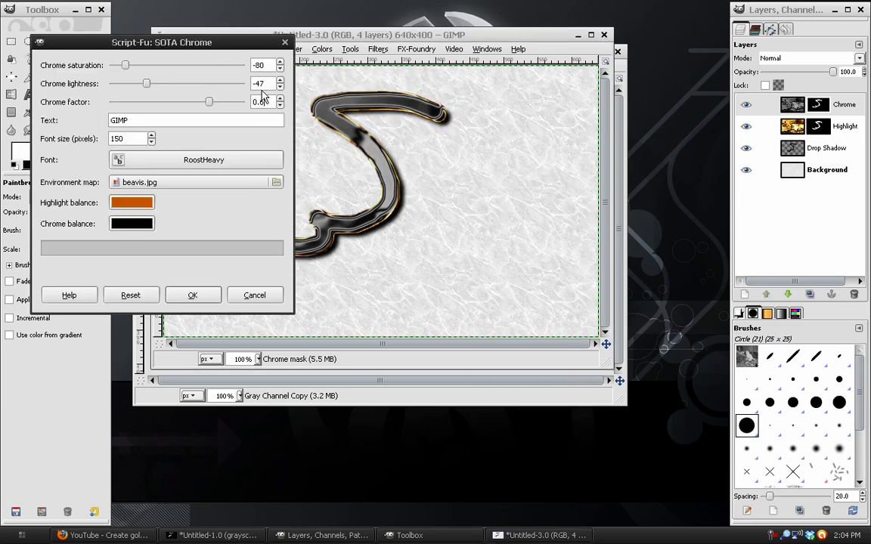
key("Return")
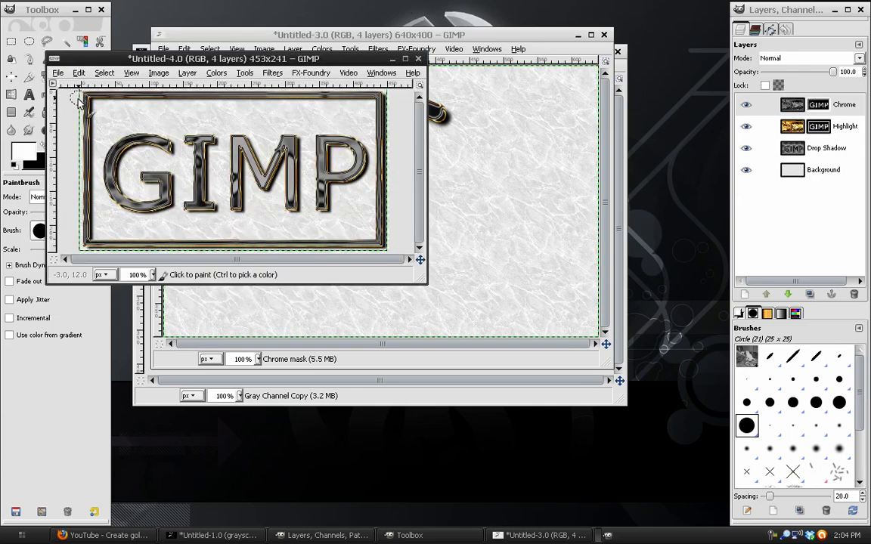
left_click_drag(201, 60, 317, 125)
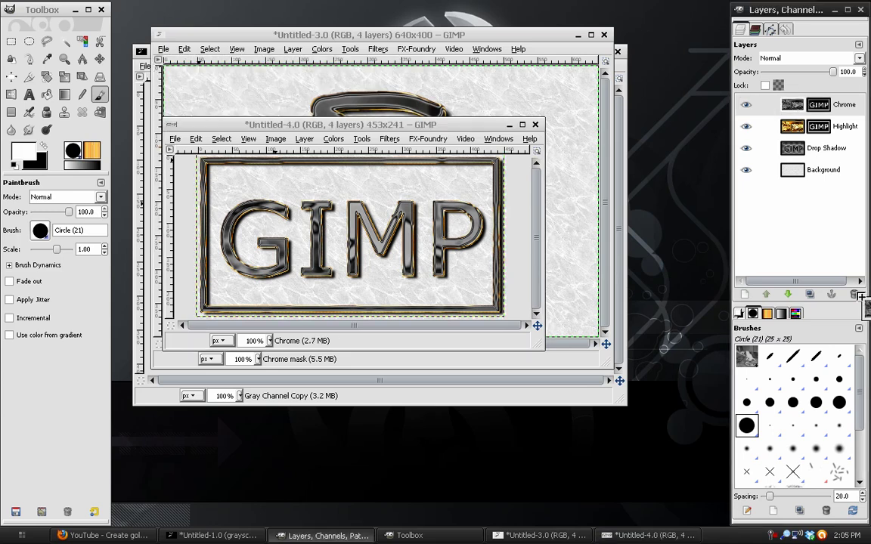
left_click(792, 104)
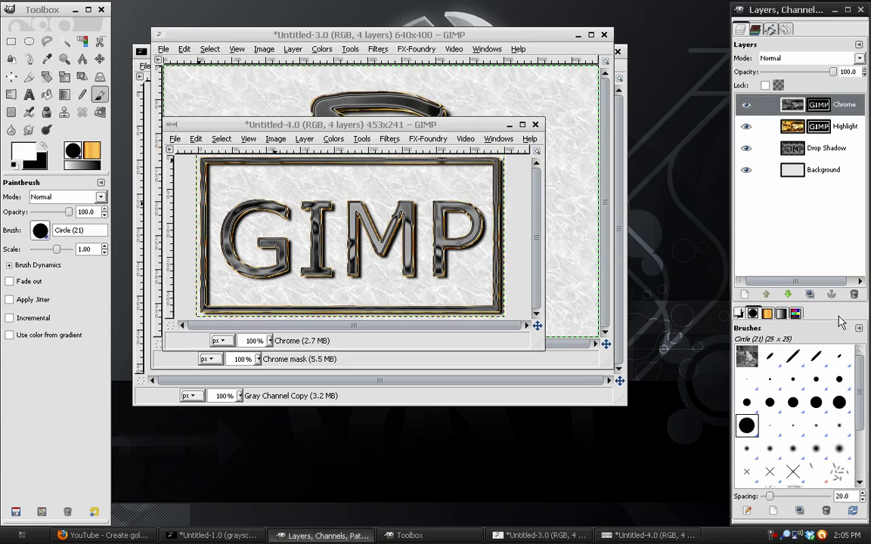
- Delete the Chrome layers of both the GIMP logo and the squiggle image to reveal gold
left_click(854, 294)
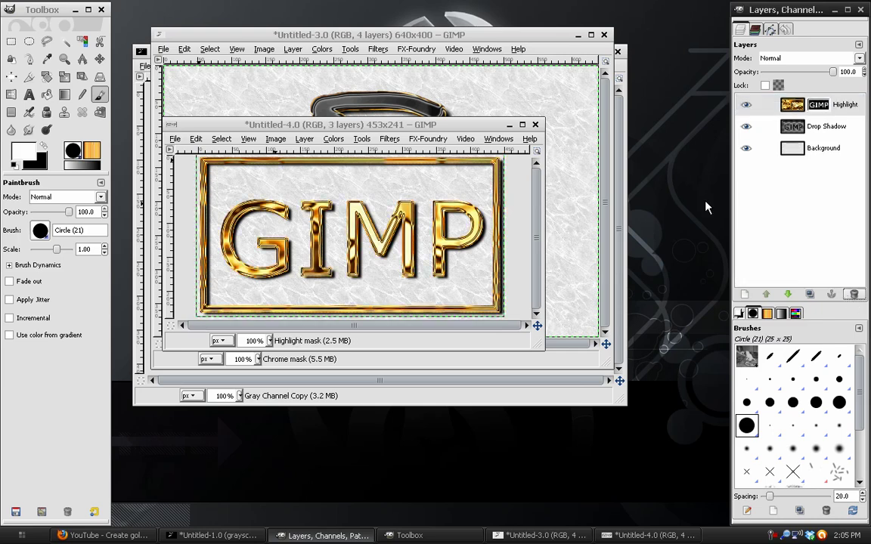
left_click(522, 38)
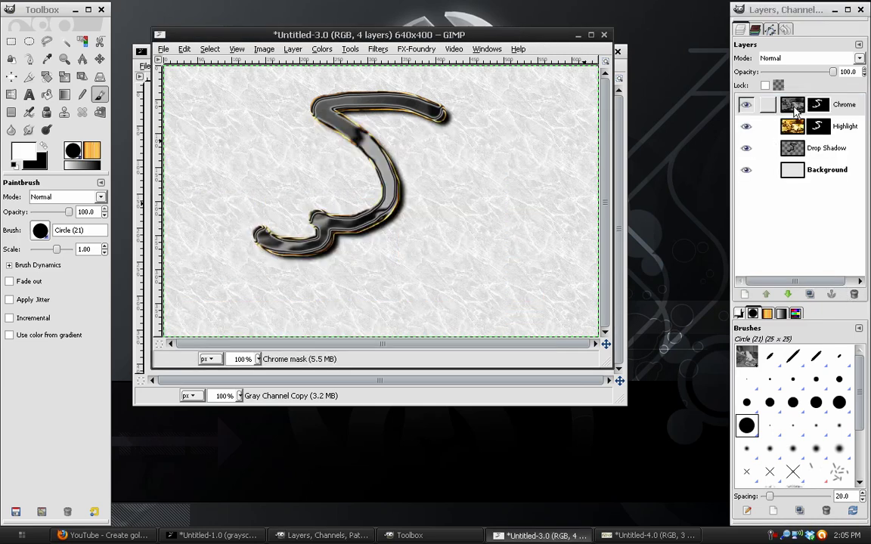
left_click(855, 294)
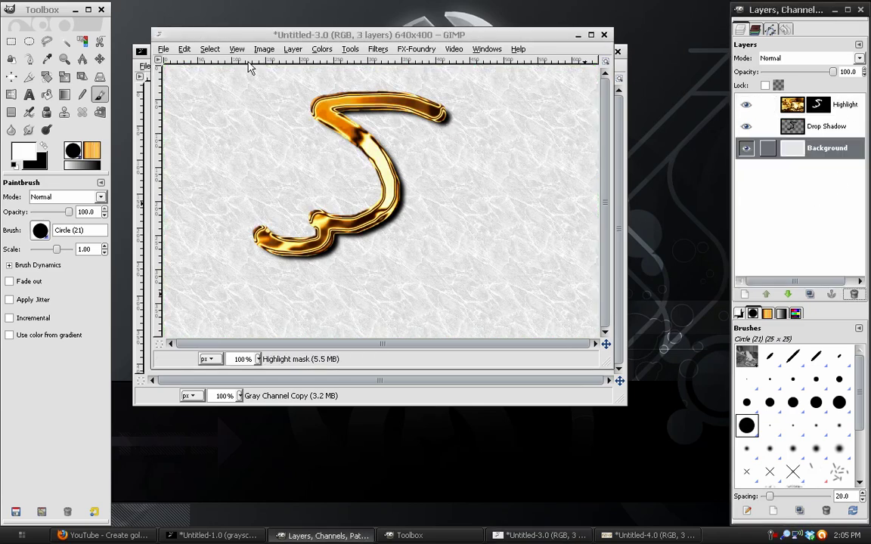
- Fill the squiggle image's Background layer with black and delete its Drop Shadow layer
left_click(159, 45)
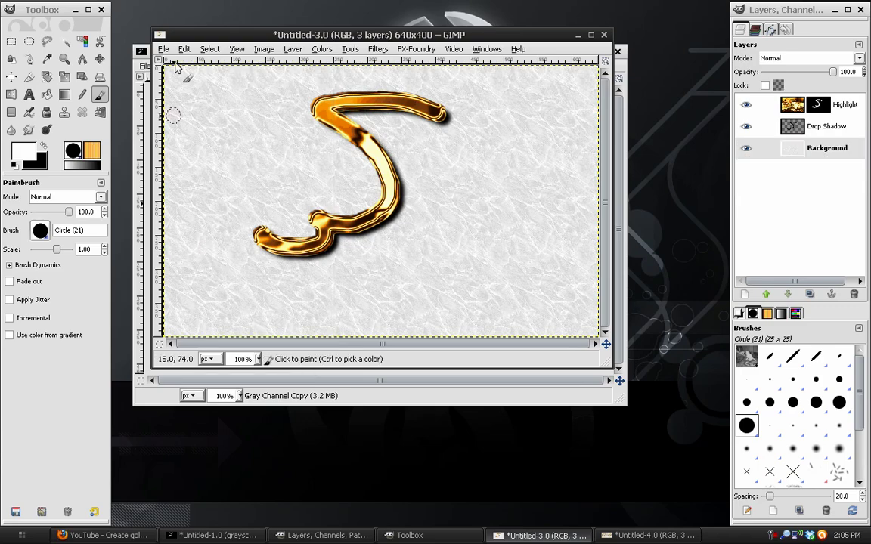
left_click(186, 49)
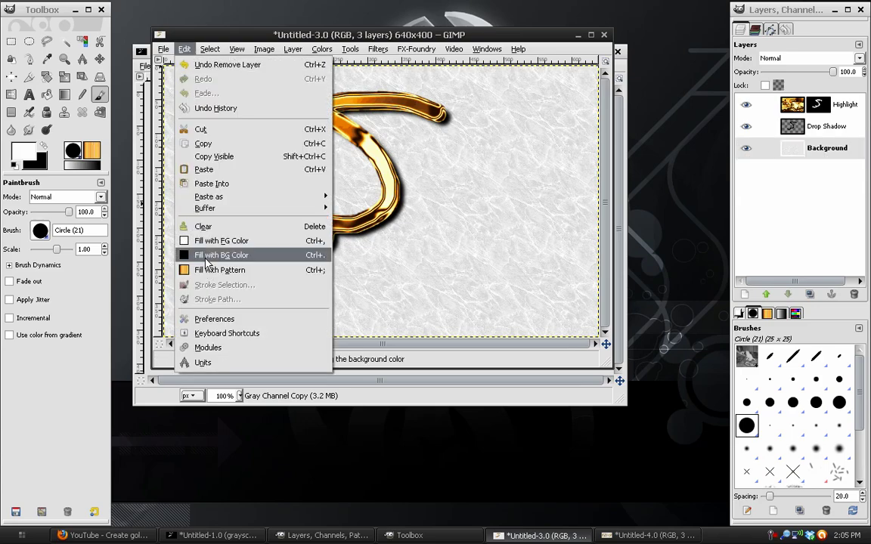
left_click(220, 252)
left_click(809, 129)
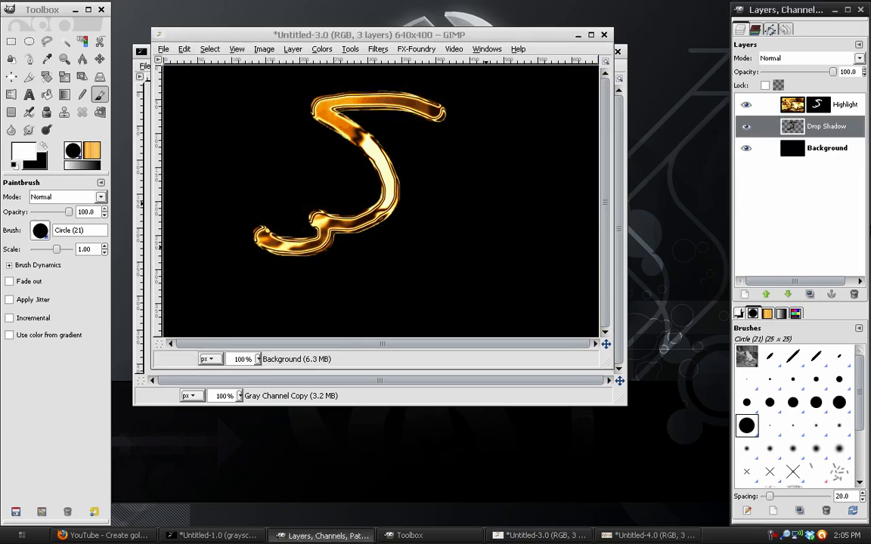
left_click(854, 295)
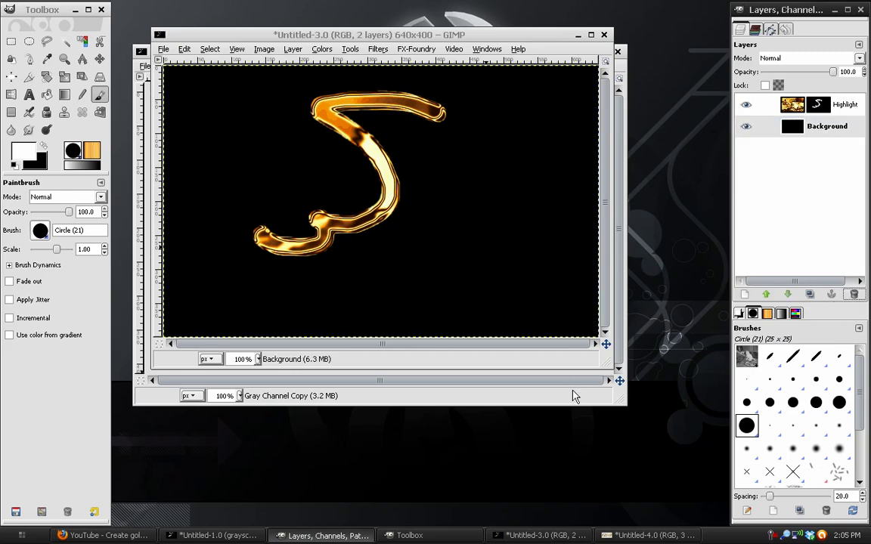
- Minimize the grayscale squiggle image and bring the gold GIMP text image into view
left_click(615, 408)
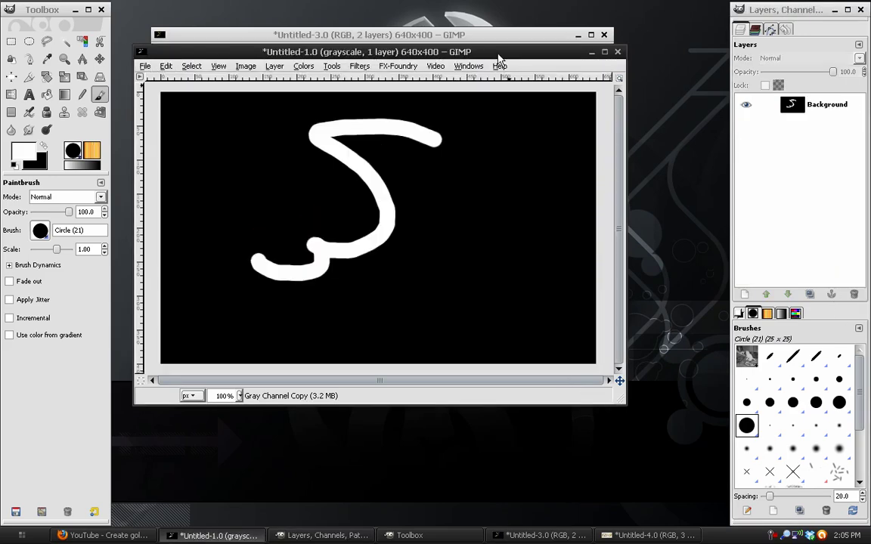
left_click(601, 73)
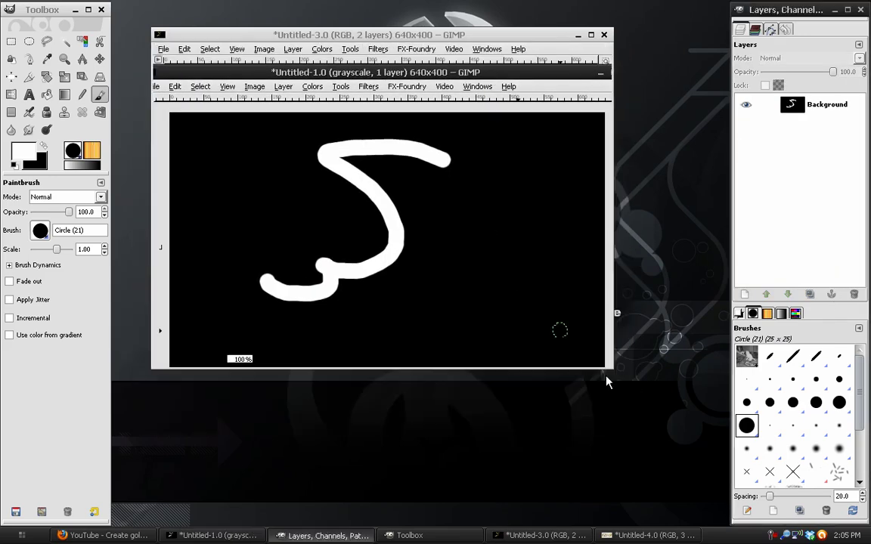
left_click(635, 535)
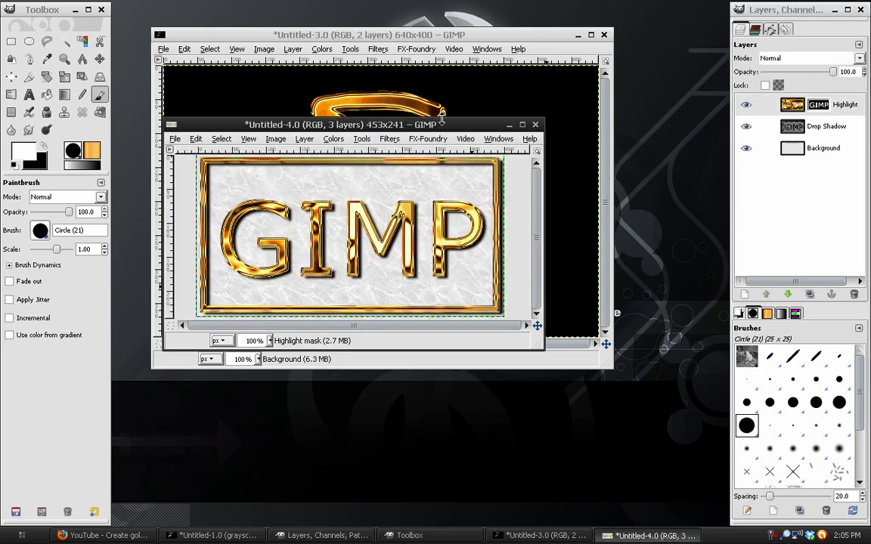
left_click_drag(436, 130, 574, 256)
- Hide the text logo's Drop Shadow and Background layers and copy the visible gold text
left_click(832, 105)
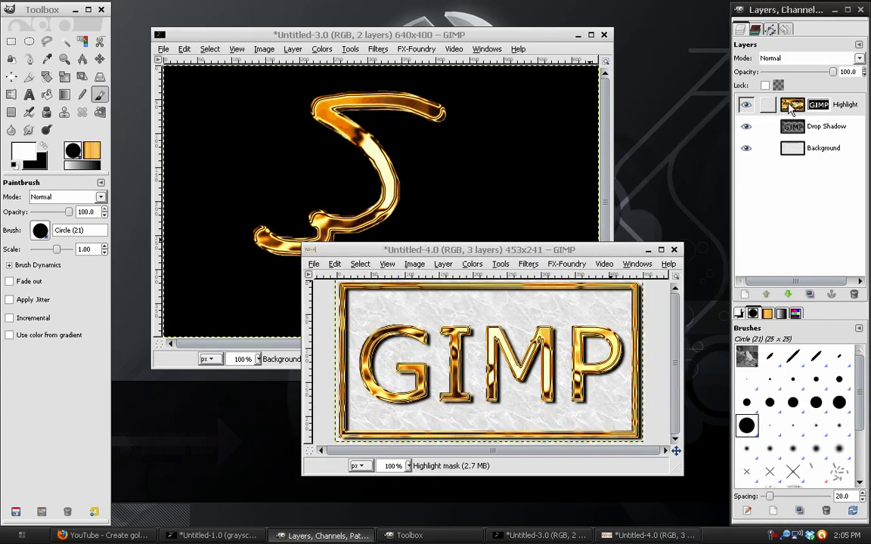
left_click(746, 106, "shift")
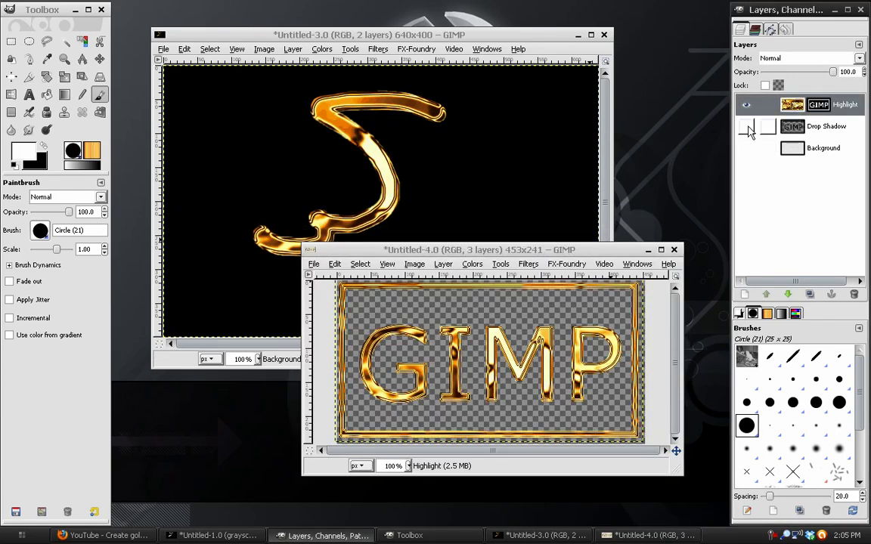
left_click(360, 264)
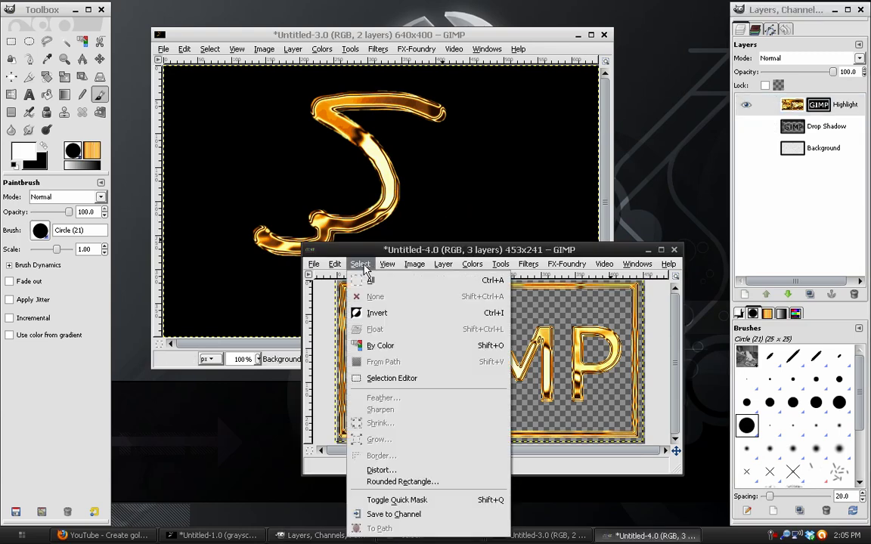
mouse_move(388, 269)
mouse_move(335, 264)
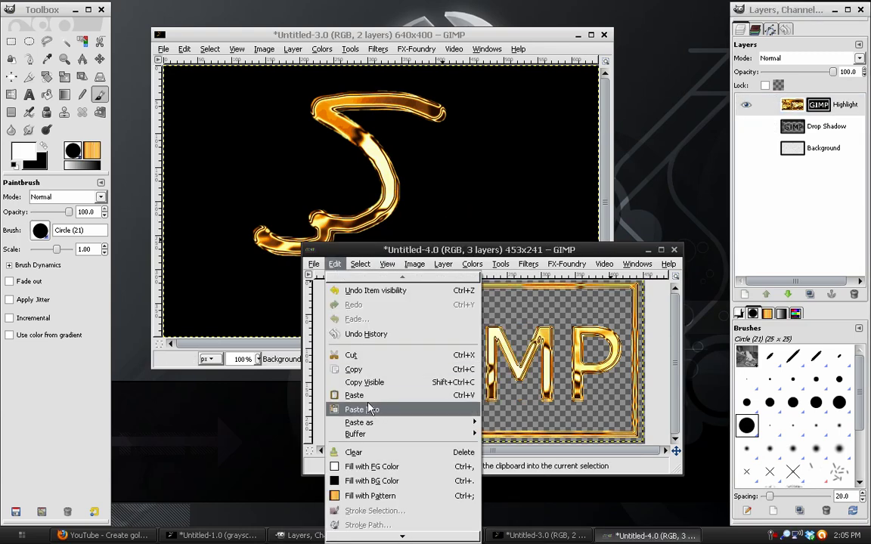
left_click(364, 382)
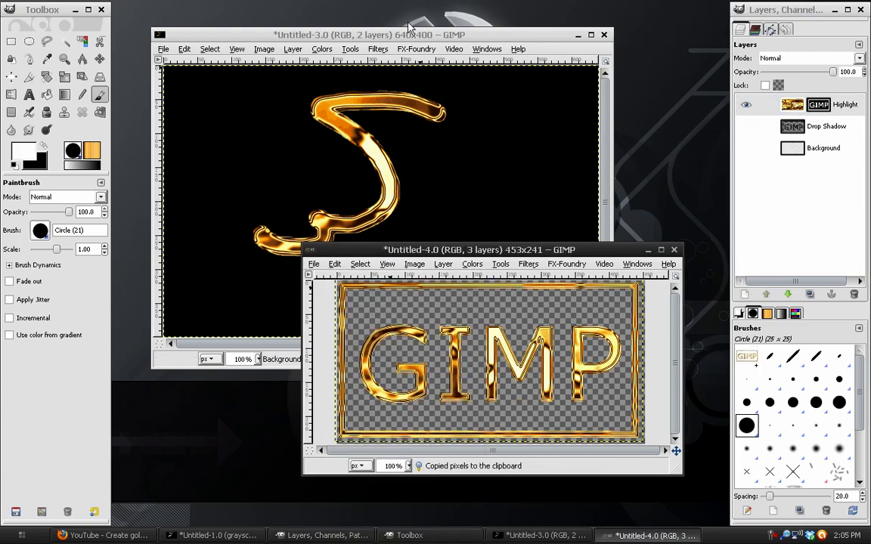
- Paste the copied gold text into Untitled-3.0 as a new layer
left_click(405, 30)
left_click(293, 49)
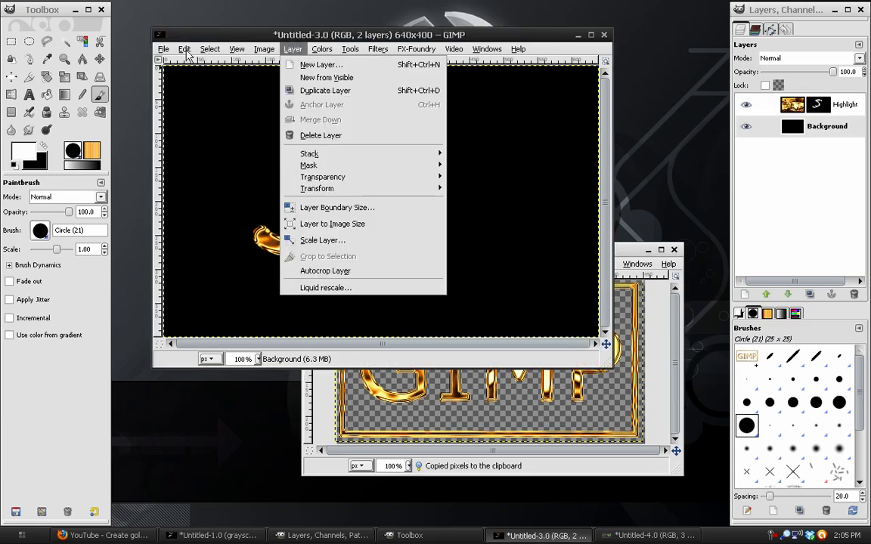
mouse_move(185, 49)
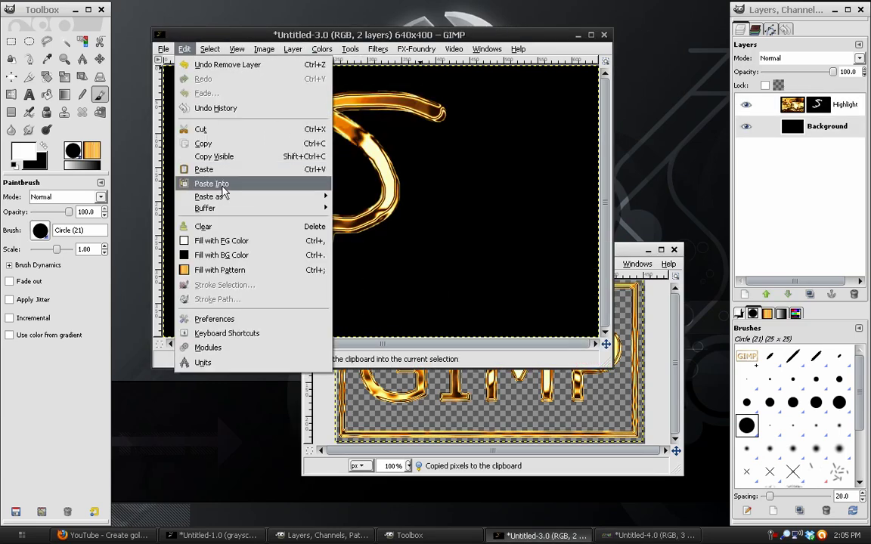
mouse_move(226, 196)
left_click(391, 211)
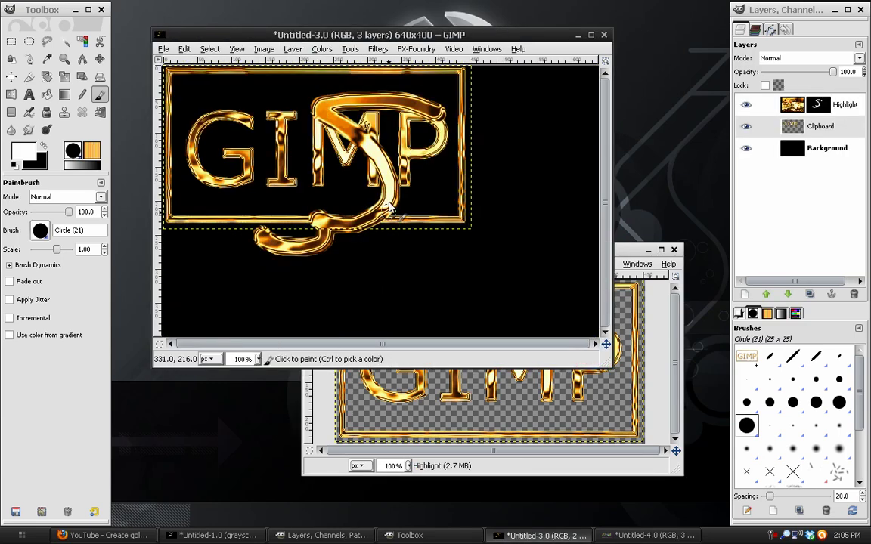
- With the Move tool, shift the pasted GIMP text down-right and the gold squiggle left
left_click(99, 59)
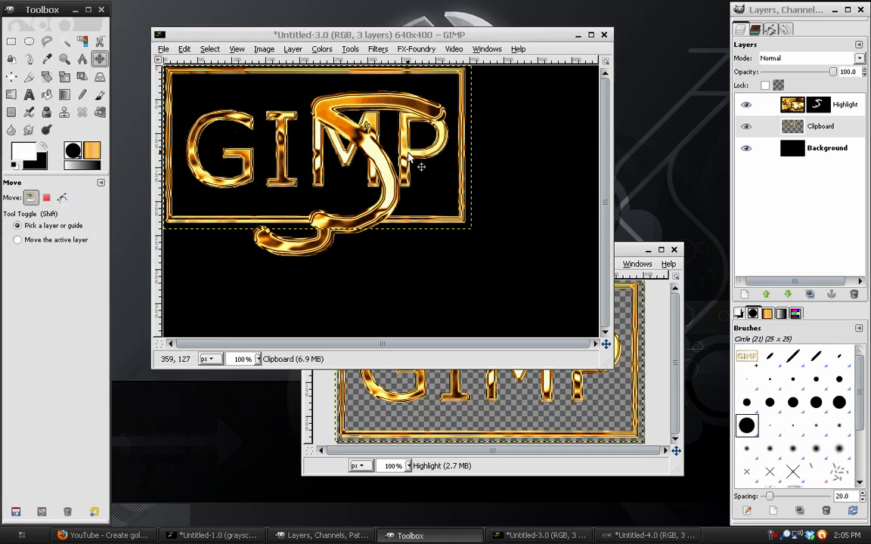
left_click_drag(421, 166, 554, 295)
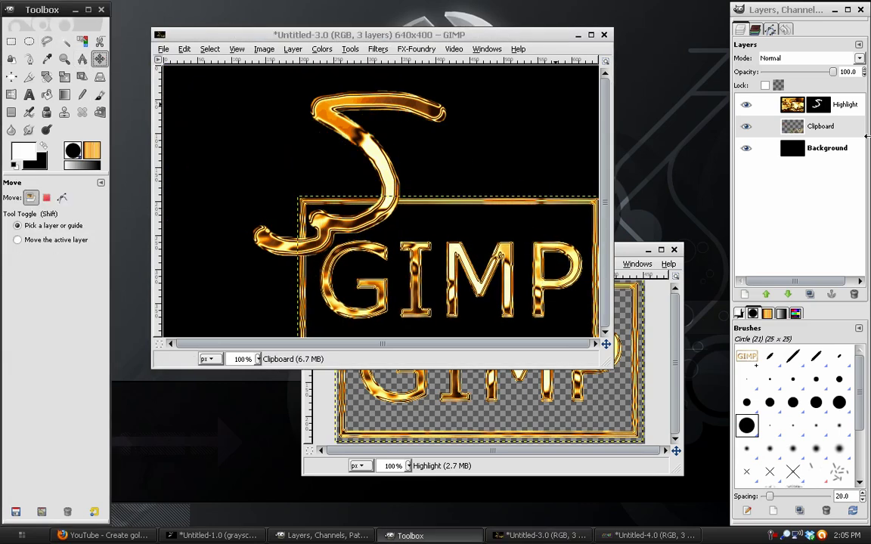
left_click(824, 106)
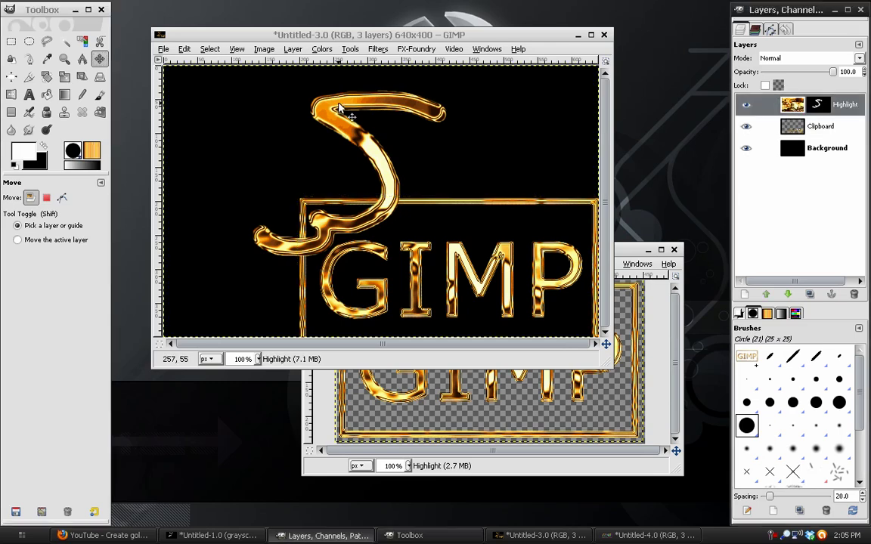
left_click_drag(340, 106, 274, 97)
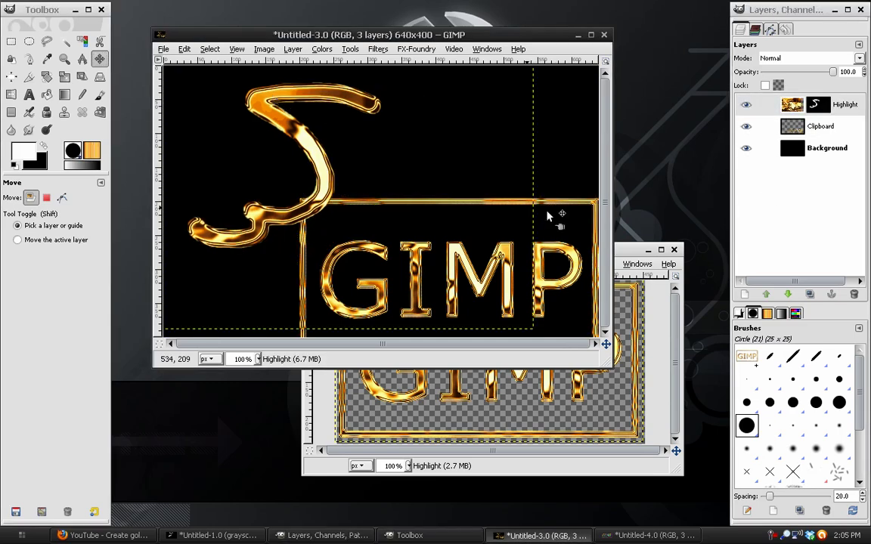
- Nudge the framed GIMP text up-left, then glance at the YouTube tutorial and return to GIMP
left_click_drag(558, 207, 550, 185)
left_click(339, 85)
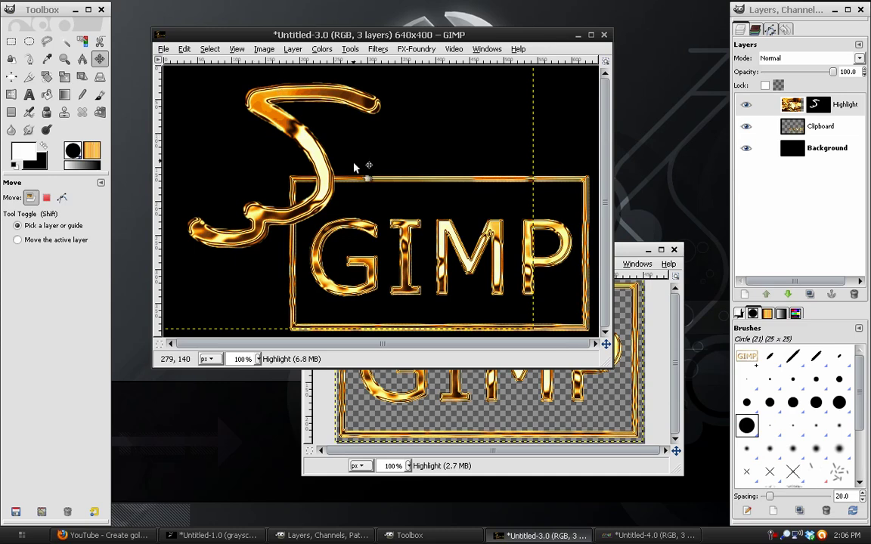
left_click(100, 536)
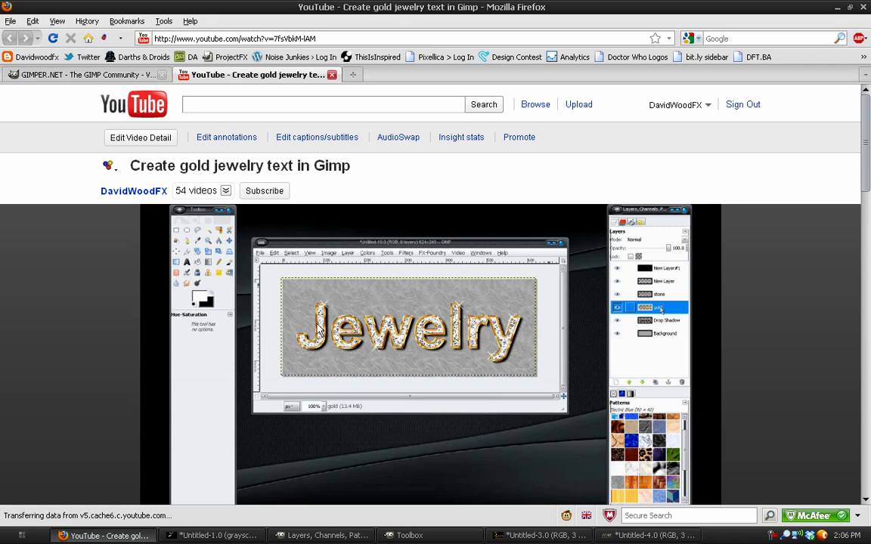
left_click(113, 536)
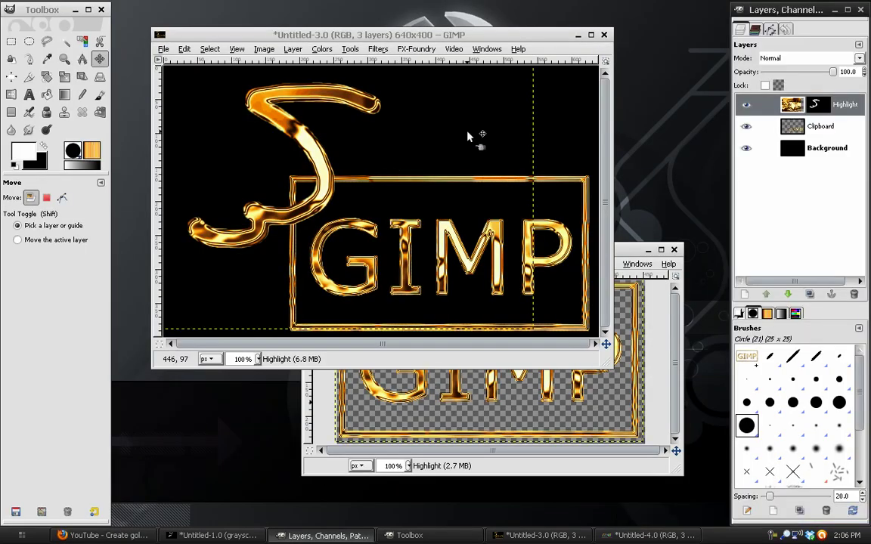
left_click_drag(428, 42, 421, 45)
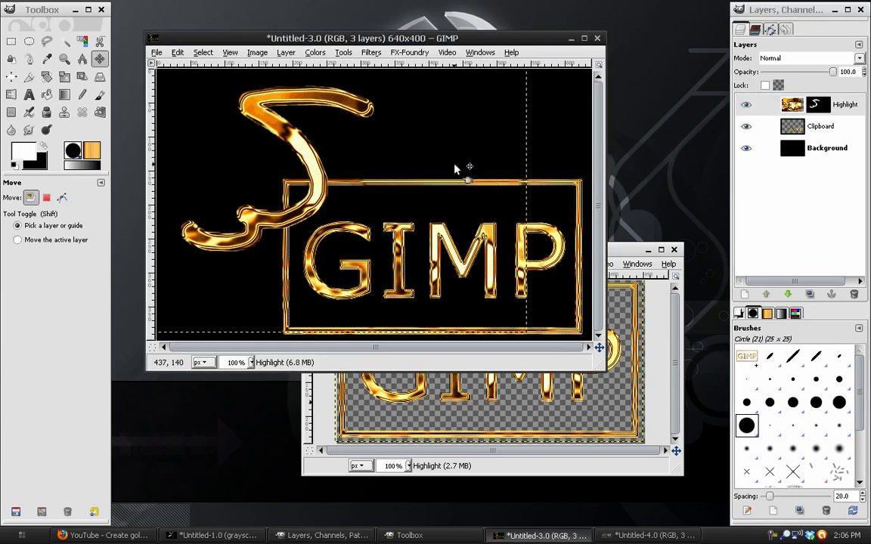